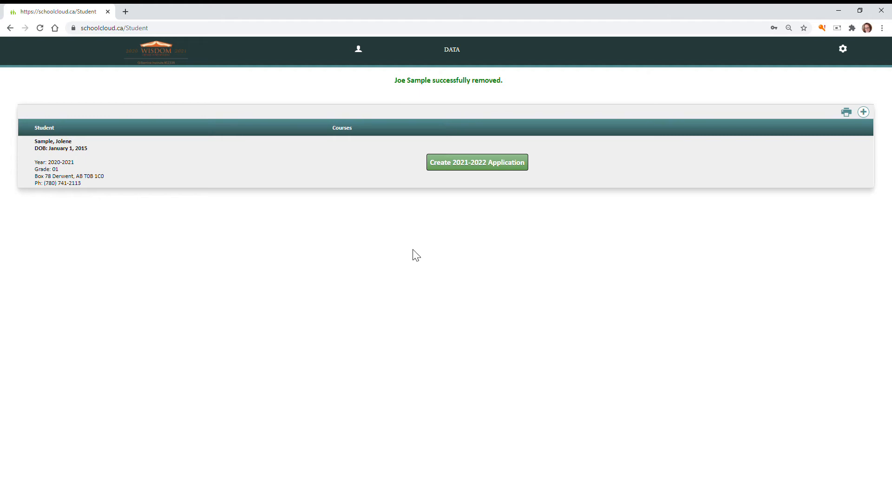
# Create the returning student's 2021-2022 application and save the Student Part 1 section with its prefilled details.
pyautogui.click(469, 168)
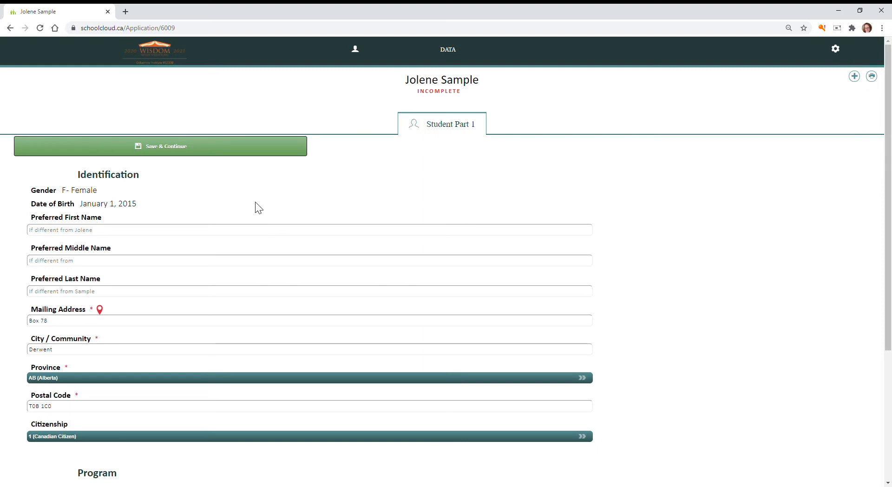
pyautogui.scroll(-1, 256, 199)
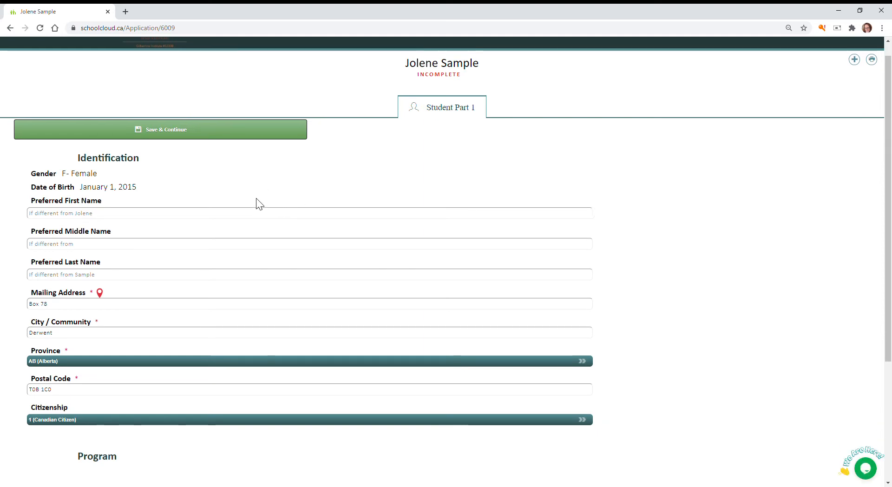
pyautogui.scroll(-3, 255, 199)
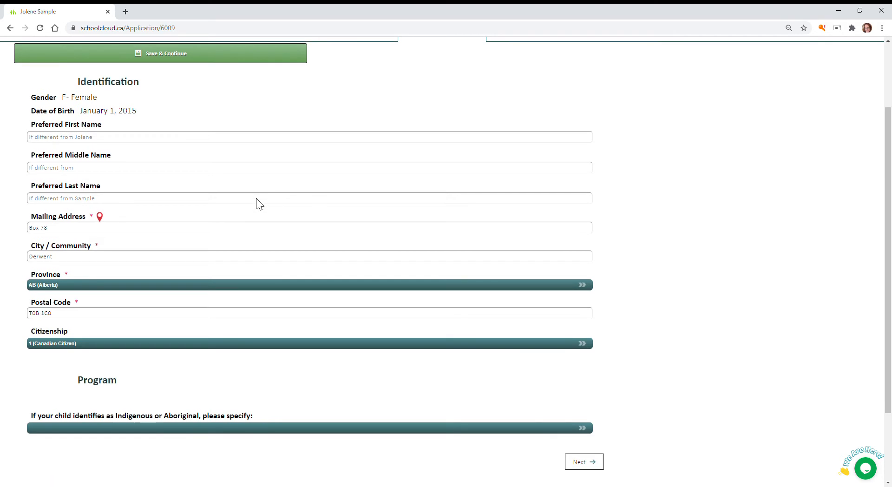
pyautogui.scroll(-1, 258, 203)
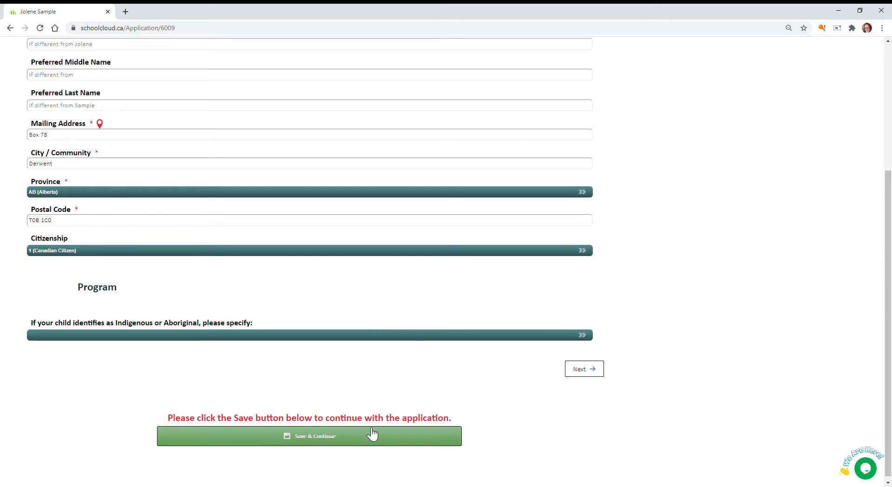
pyautogui.click(358, 440)
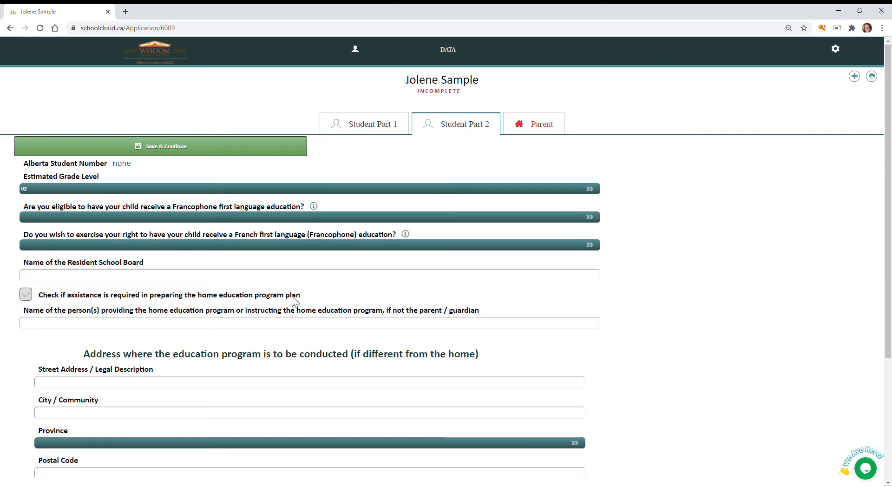
# Save the Student Part 2 section without changes and add a new sibling entry in the Parent section.
pyautogui.scroll(-3, 292, 295)
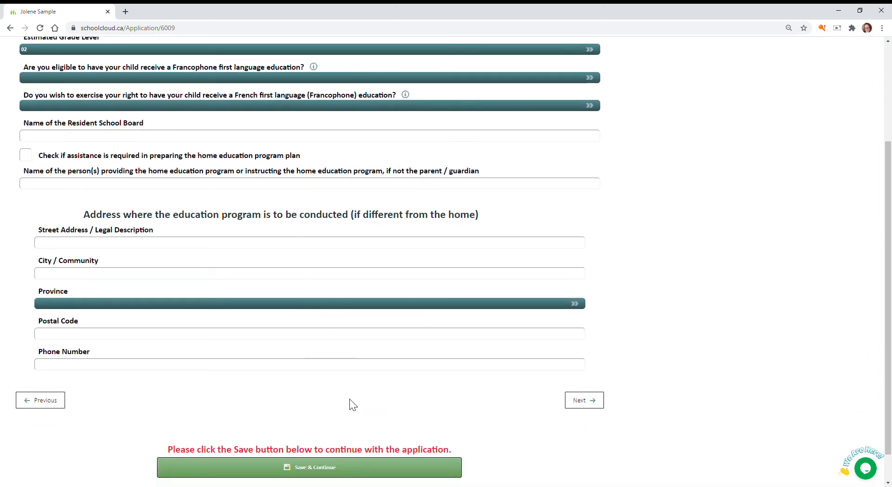
pyautogui.click(326, 474)
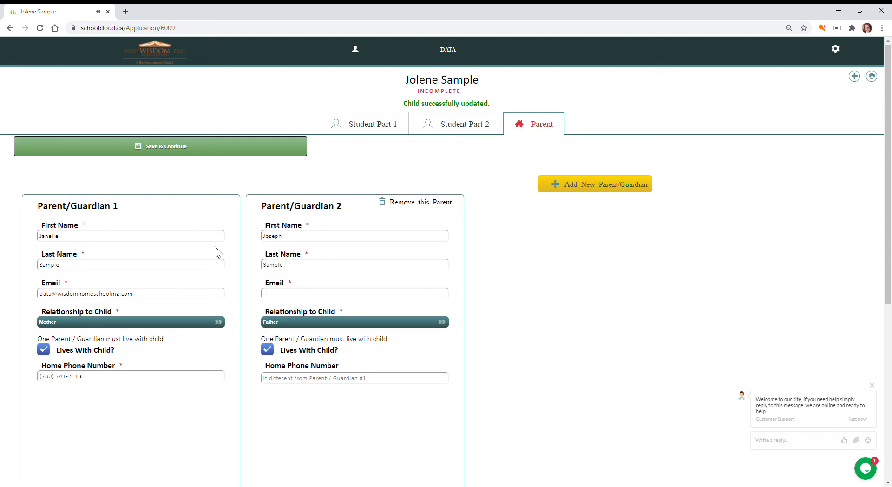
pyautogui.scroll(-5, 214, 246)
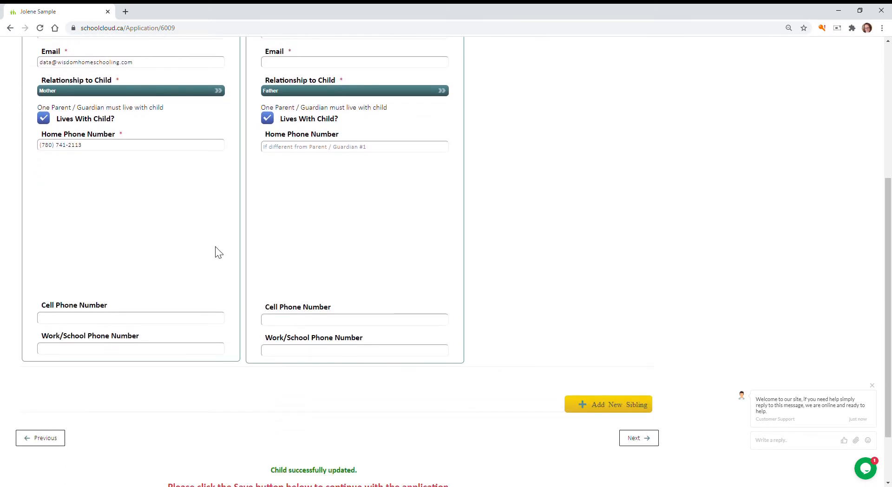
pyautogui.scroll(-1, 216, 246)
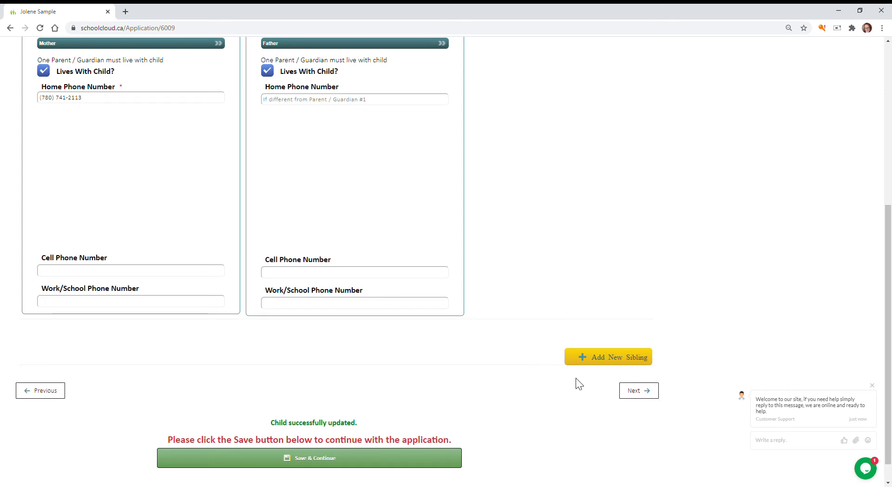
pyautogui.click(616, 363)
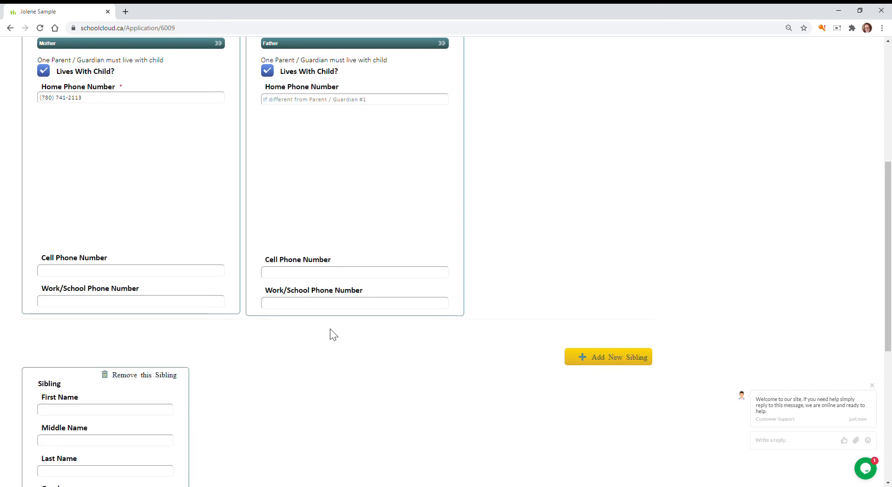
# Enter the sibling's first name, last name and date of birth, and set the gender to M - Male.
pyautogui.scroll(-3, 331, 333)
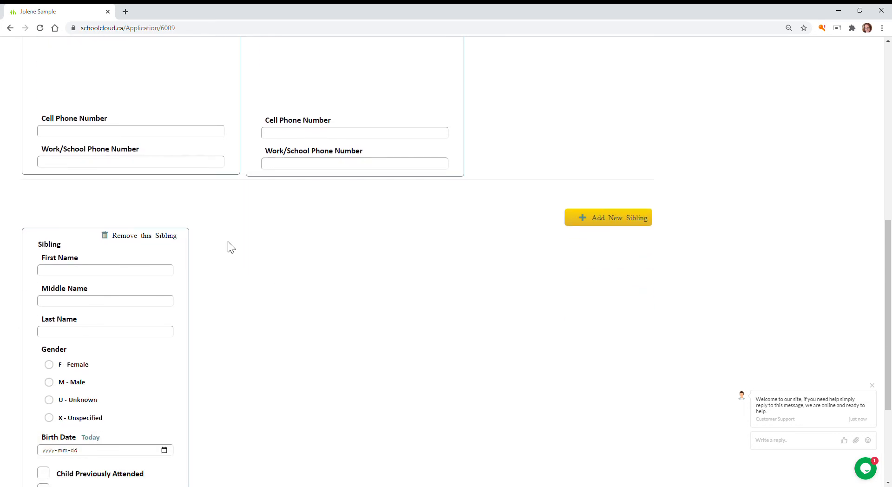
pyautogui.scroll(-1, 231, 247)
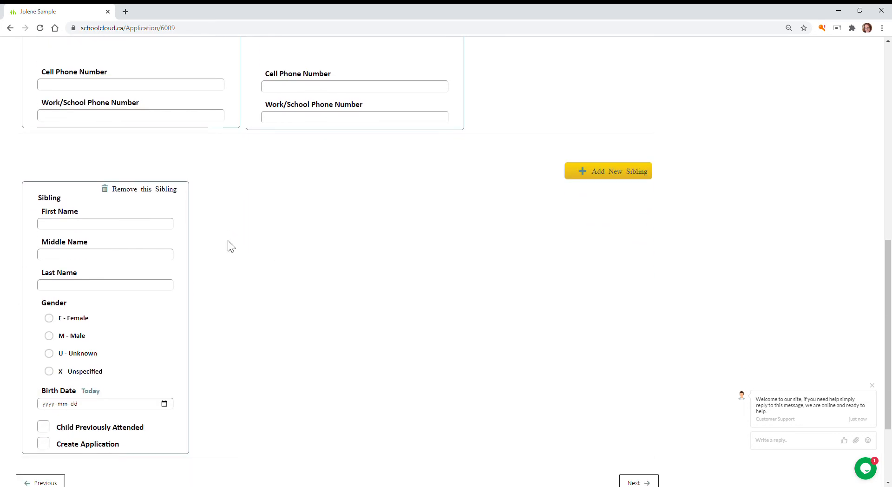
pyautogui.click(122, 230)
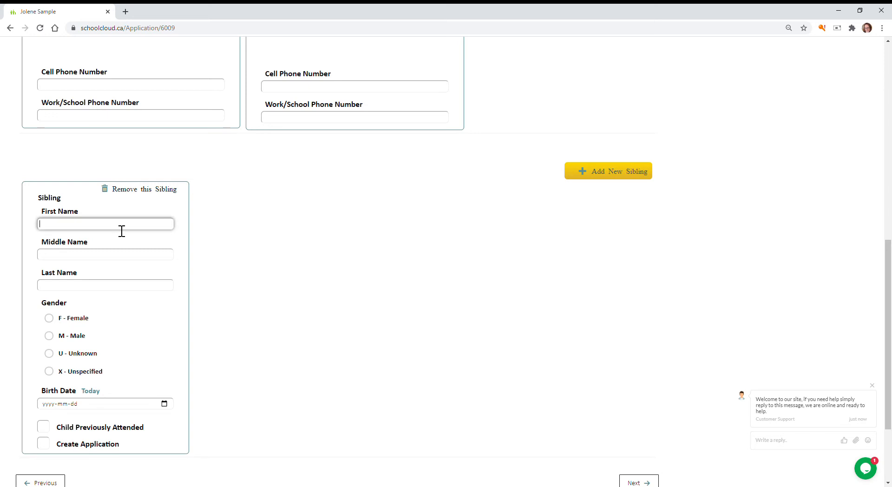
pyautogui.write('Joe')
pyautogui.press('Tab')
pyautogui.press('Tab')
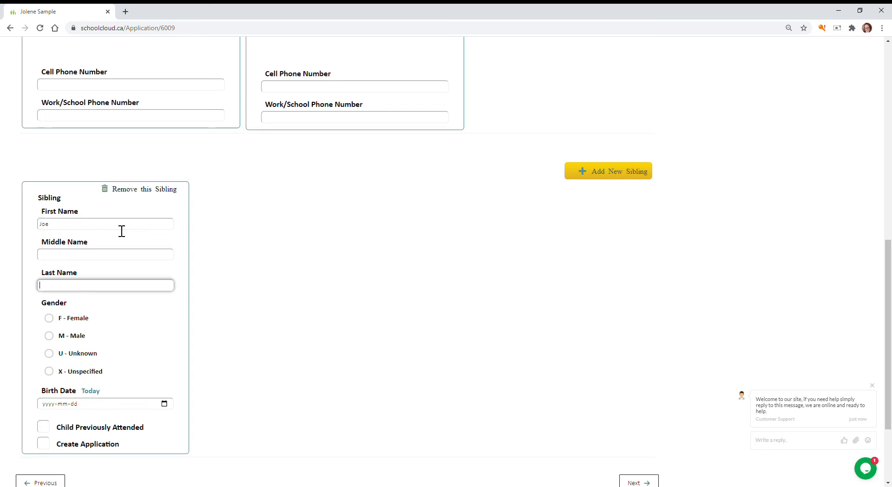
pyautogui.write('Sample')
pyautogui.click(49, 336)
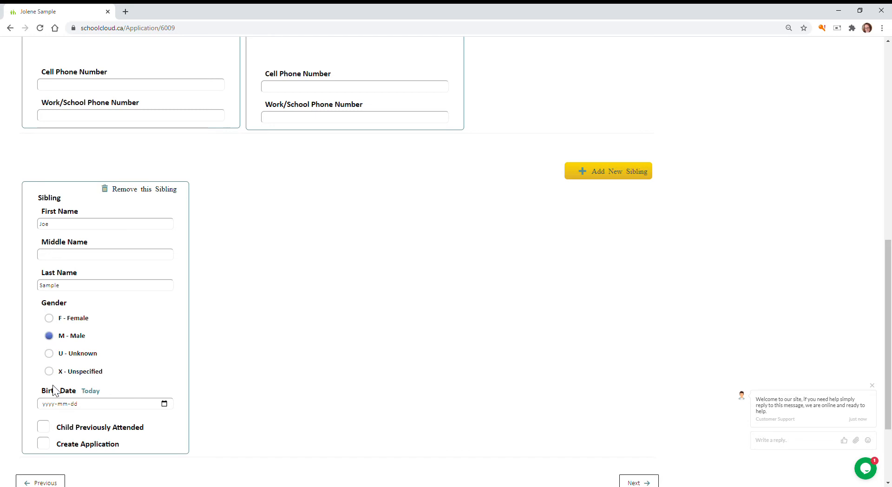
pyautogui.click(44, 403)
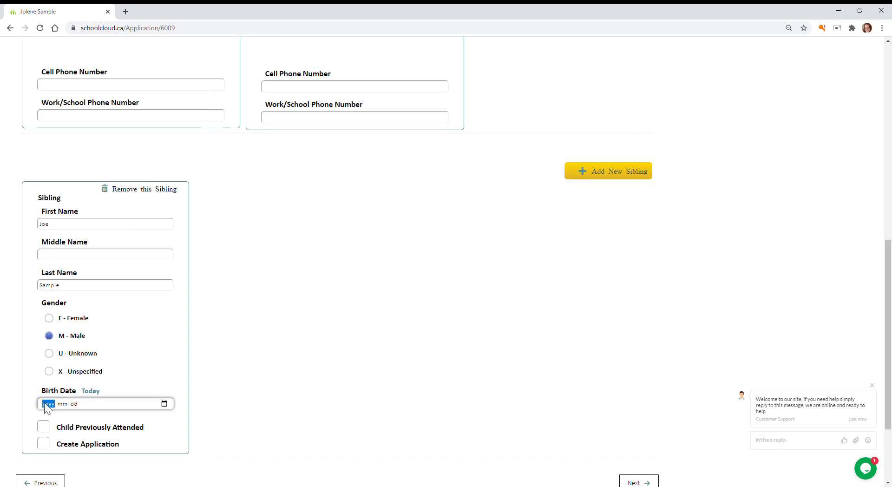
pyautogui.write('2015-01-01')
# Mark the sibling for Create Application, leaving Child Previously Attended unchecked, and save the Parent section.
pyautogui.click(116, 432)
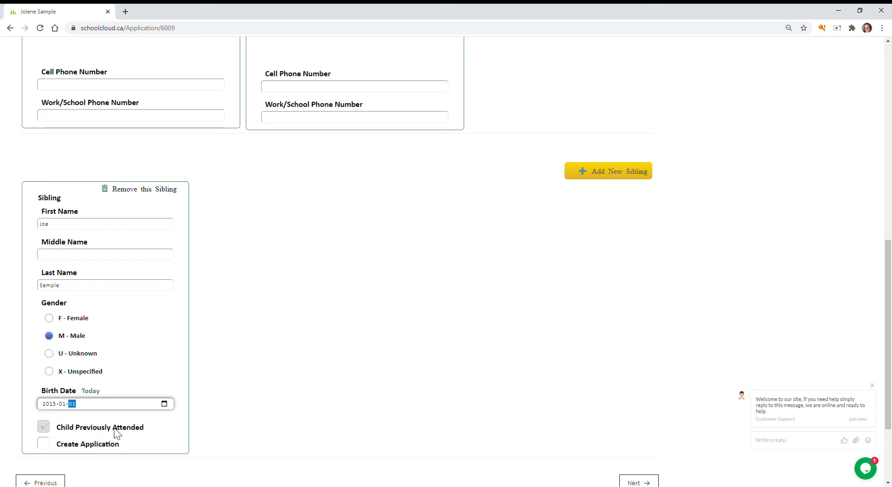
pyautogui.click(86, 429)
pyautogui.click(44, 449)
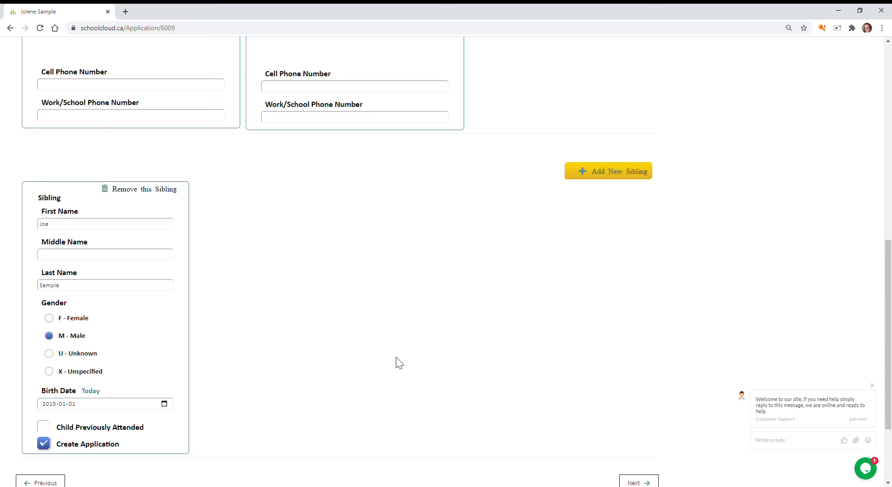
pyautogui.scroll(-3, 439, 315)
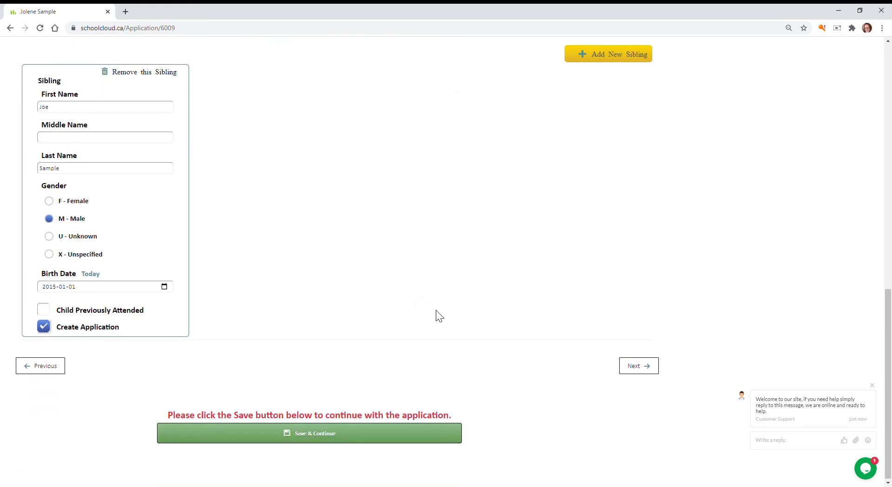
pyautogui.click(342, 433)
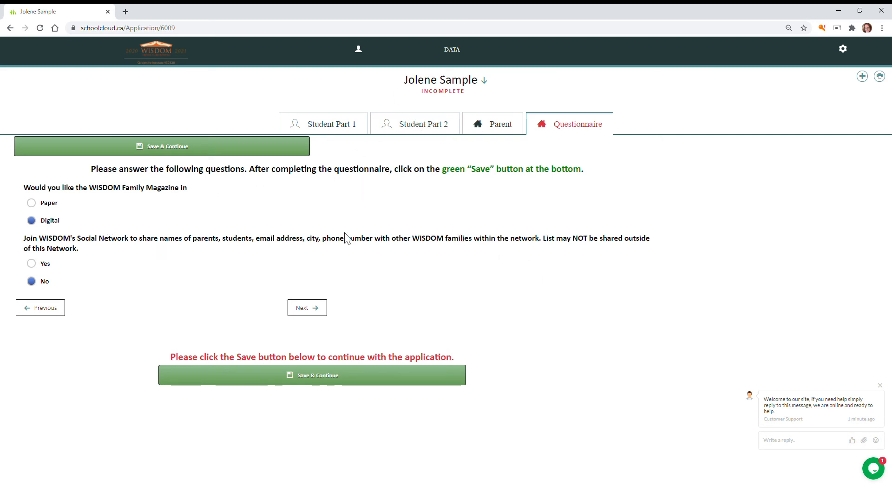
# Open the new sibling's 2021-2022 application from the student list and complete Student Part 1 with citizenship 1 (Canadian Citizen).
pyautogui.click(363, 54)
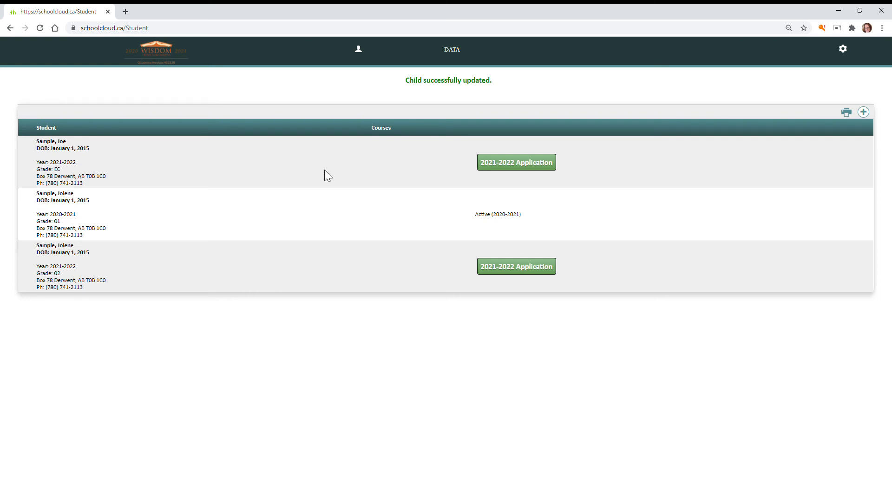
pyautogui.click(506, 166)
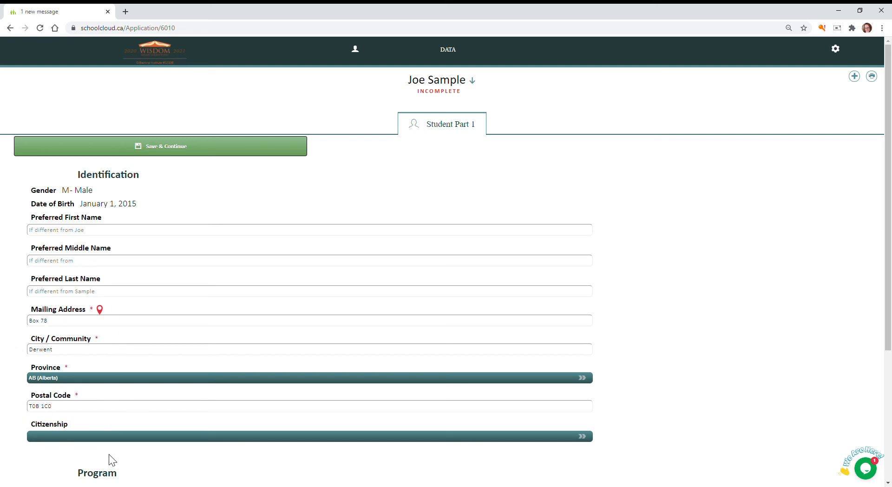
pyautogui.scroll(-1, 151, 378)
pyautogui.scroll(-1, 151, 384)
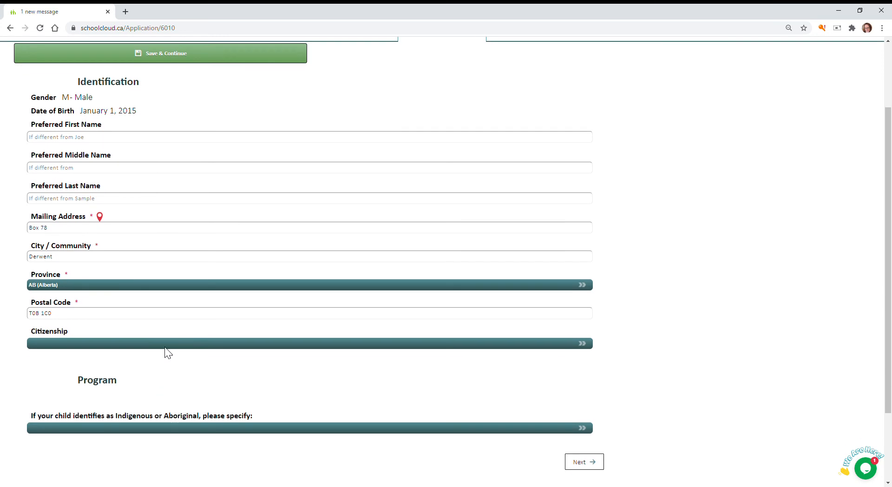
pyautogui.click(107, 343)
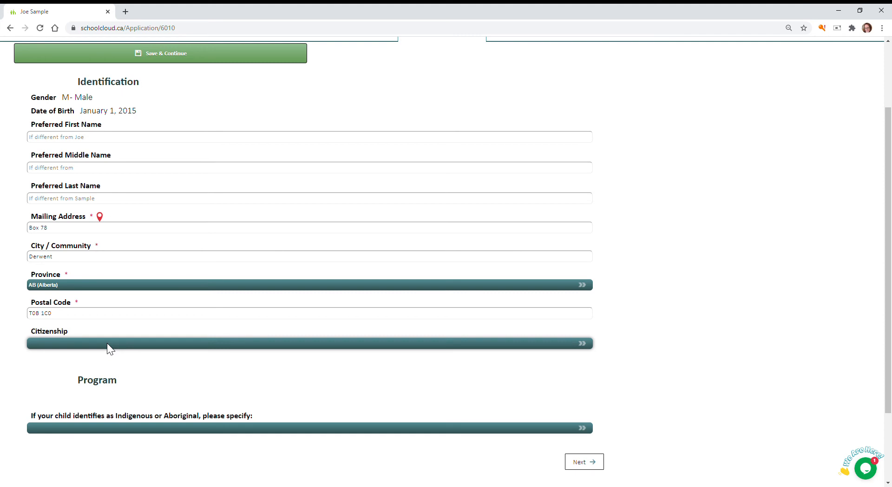
pyautogui.click(80, 364)
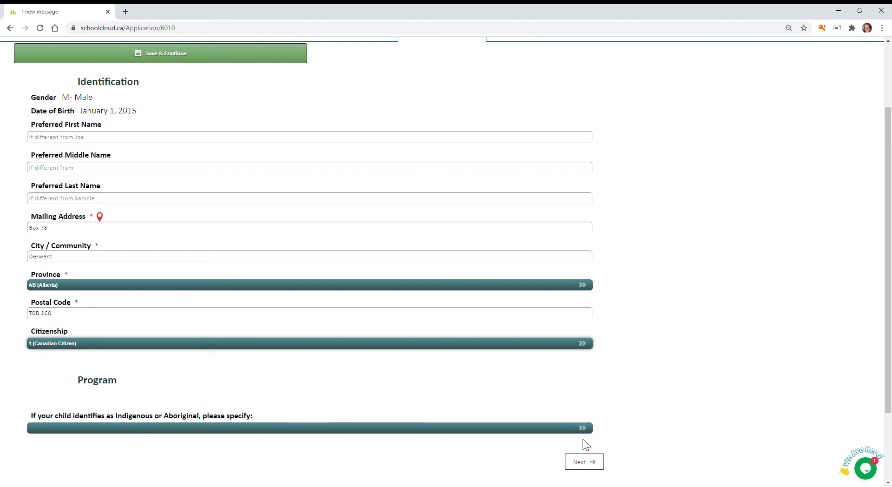
pyautogui.click(583, 461)
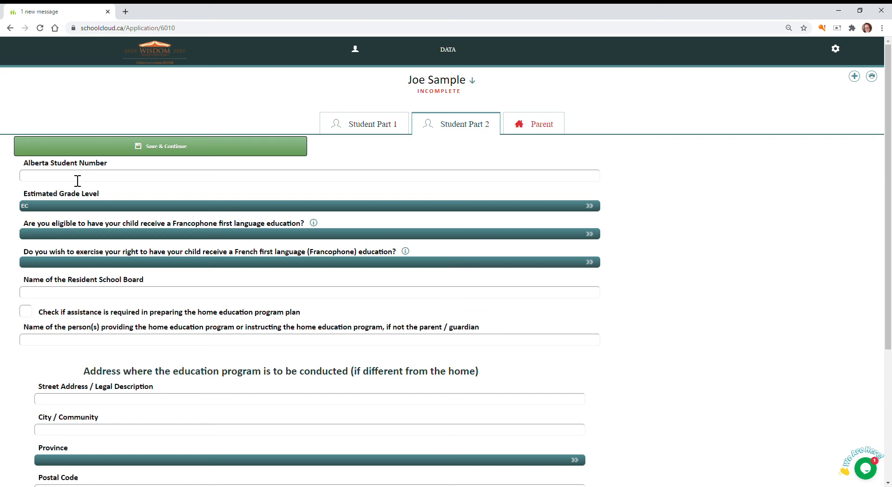
# Set the estimated grade level to 01 and Francophone eligibility to B (Ineligible), and continue to the Parent section.
pyautogui.click(52, 205)
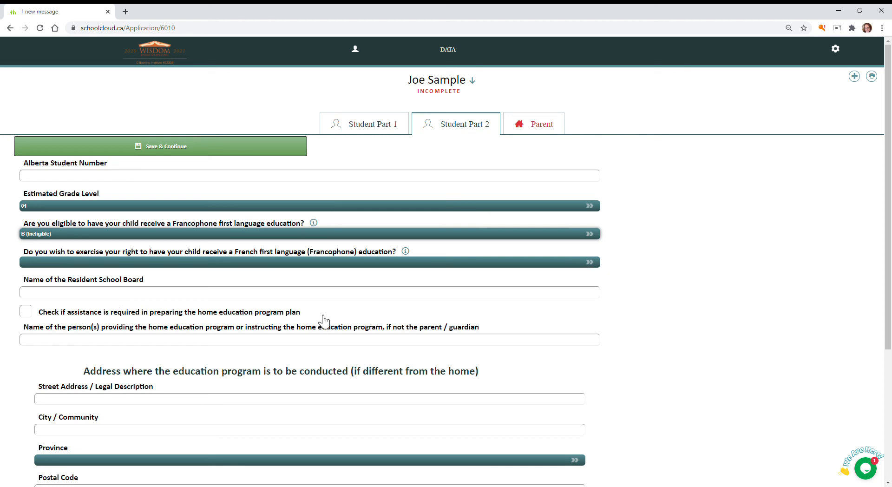
pyautogui.scroll(-2, 324, 320)
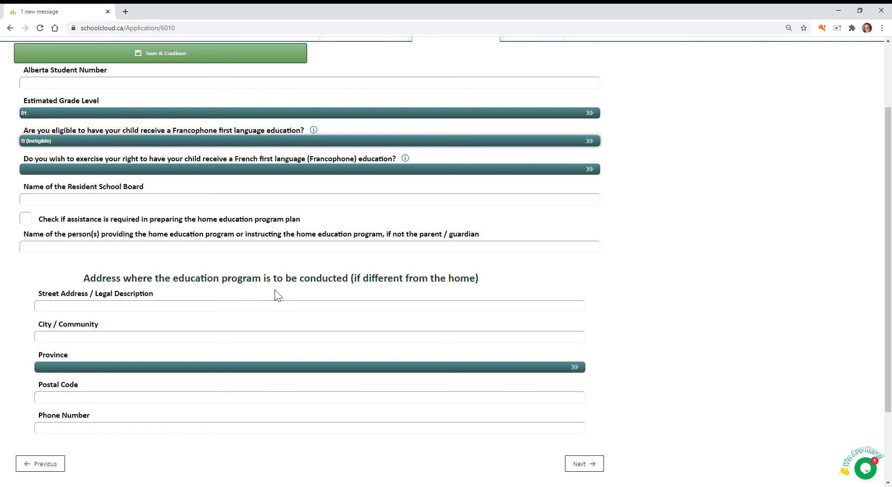
pyautogui.click(580, 464)
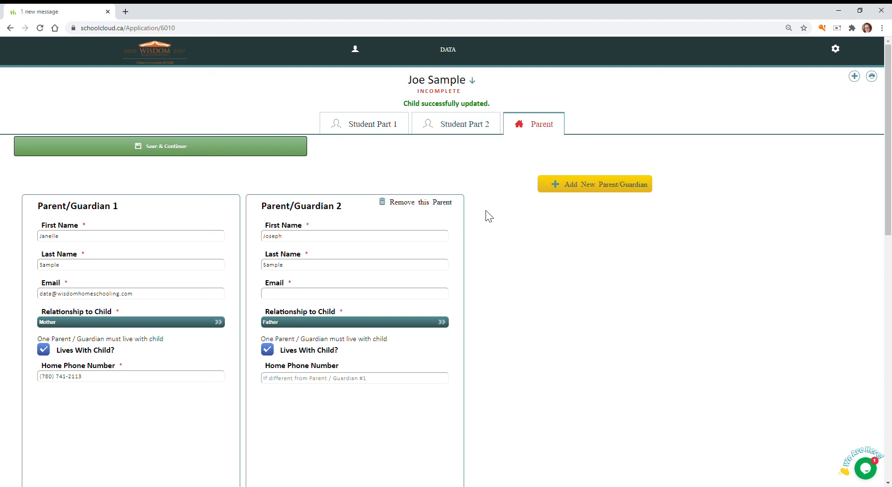
# Review the prefilled parent and sibling details in the Parent section of the sibling's application.
pyautogui.scroll(-2, 501, 246)
pyautogui.scroll(-5, 501, 253)
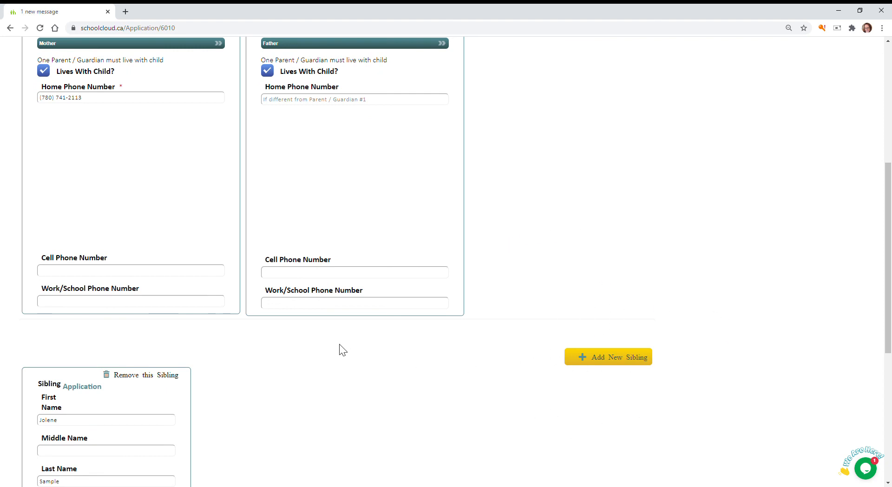
pyautogui.scroll(-3, 332, 337)
pyautogui.scroll(-1, 333, 336)
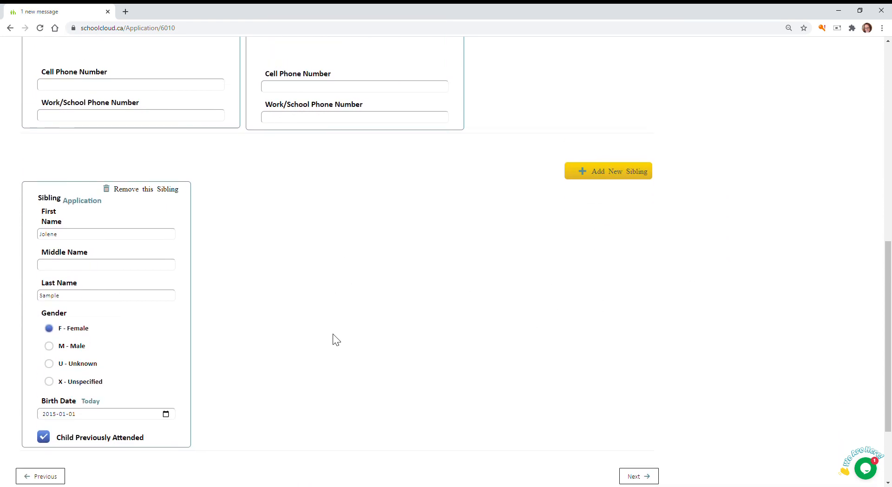